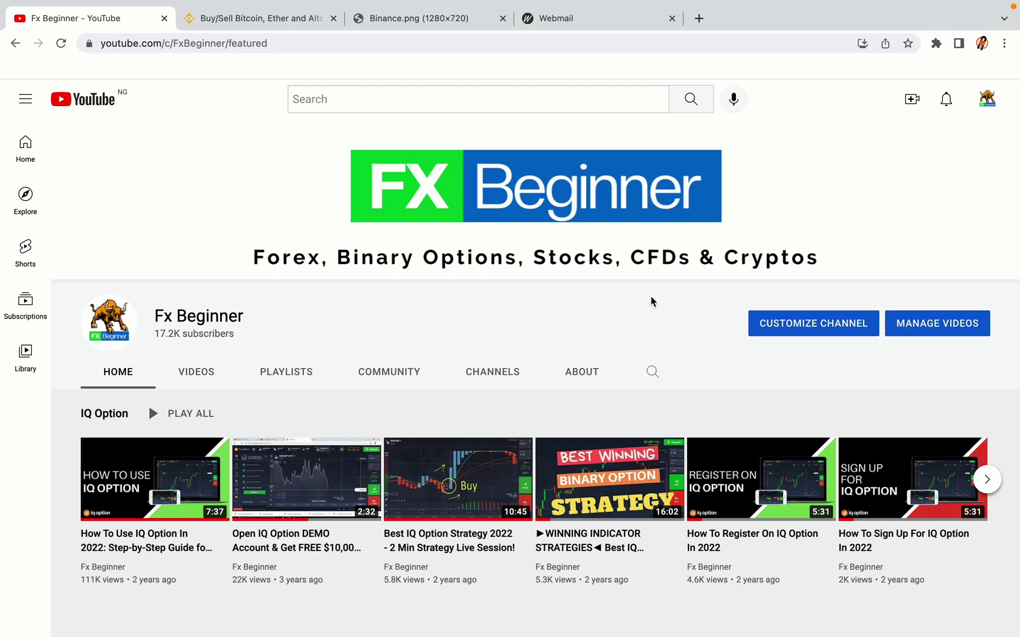
Step: Switch to the 'Buy/Sell Bitcoin, Ether and Altcoins' Binance tab, leaving the Fx Beginner YouTube page
click(254, 17)
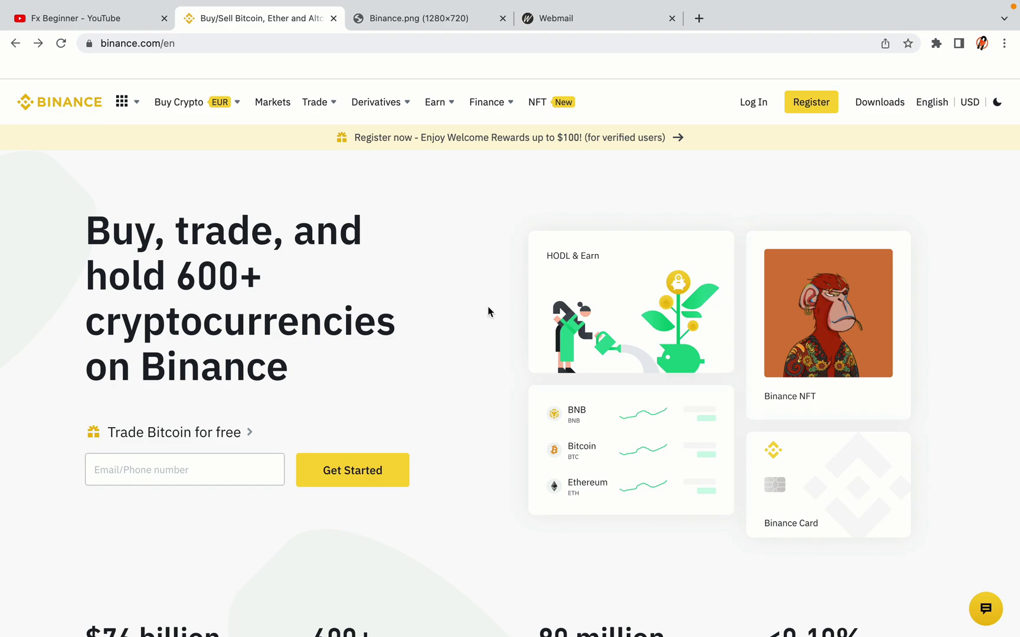
scroll(495, 352, down, 3)
scroll(495, 351, down, 2)
scroll(494, 352, down, 2)
scroll(494, 356, down, 1)
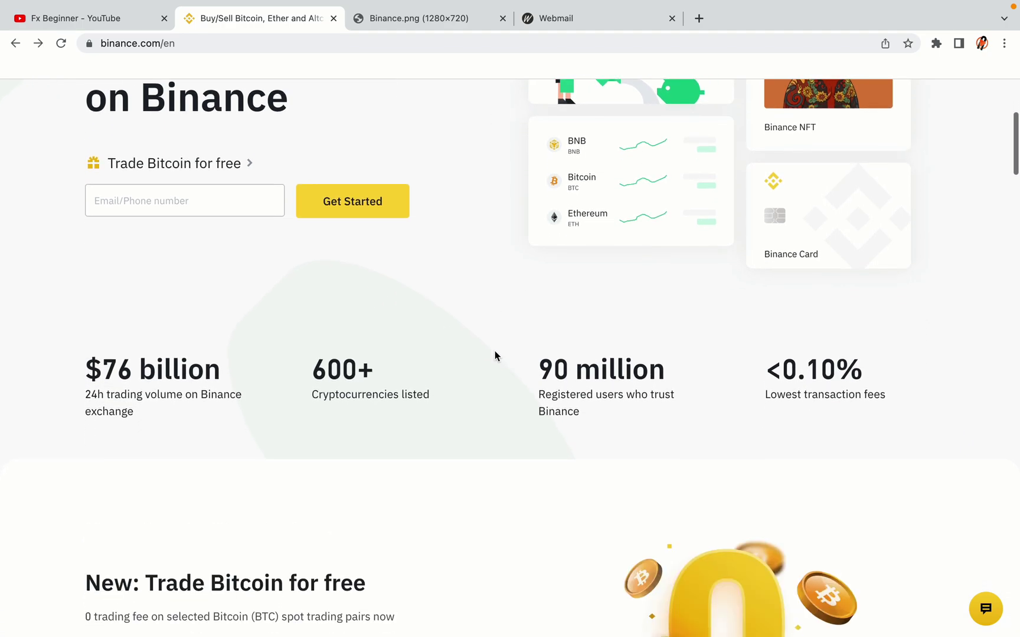
scroll(494, 352, down, 5)
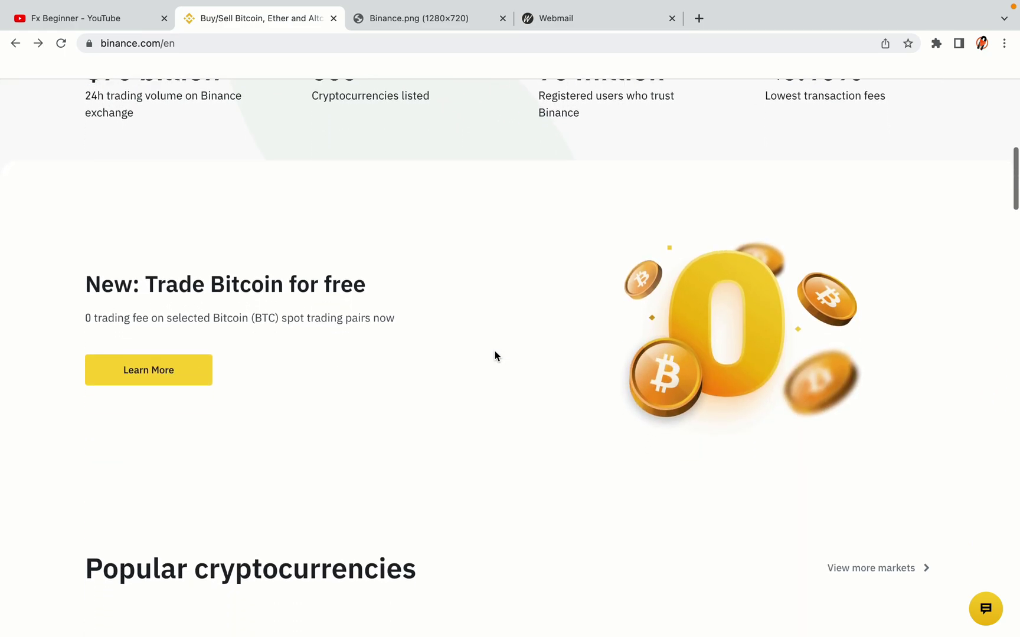
scroll(495, 356, up, 3)
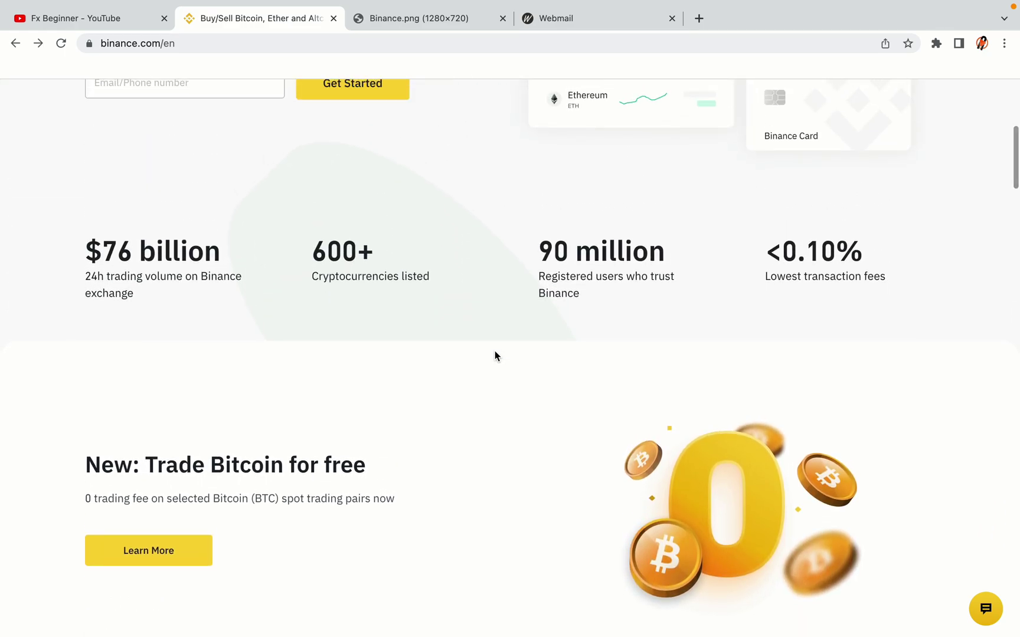
scroll(494, 355, down, 7)
scroll(494, 355, down, 1)
scroll(494, 356, down, 2)
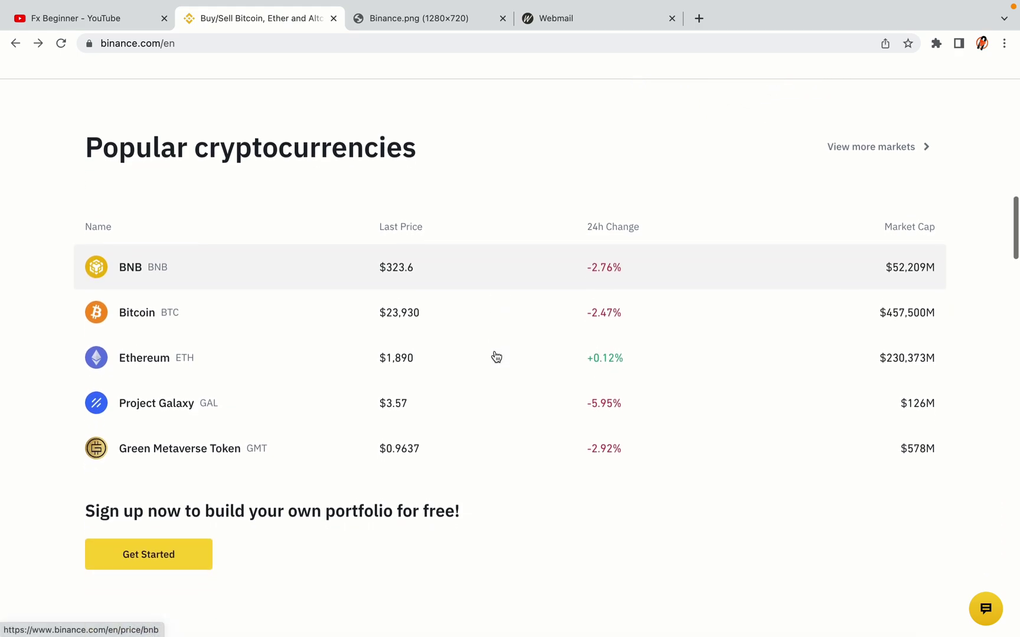
scroll(495, 356, down, 3)
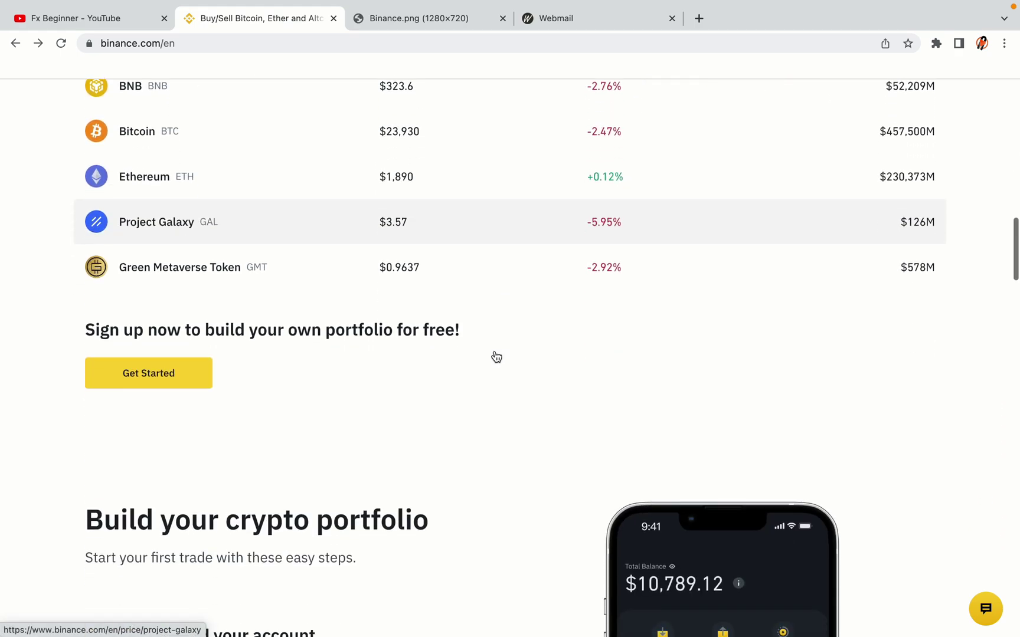
scroll(496, 357, down, 3)
scroll(495, 355, down, 3)
scroll(494, 356, down, 1)
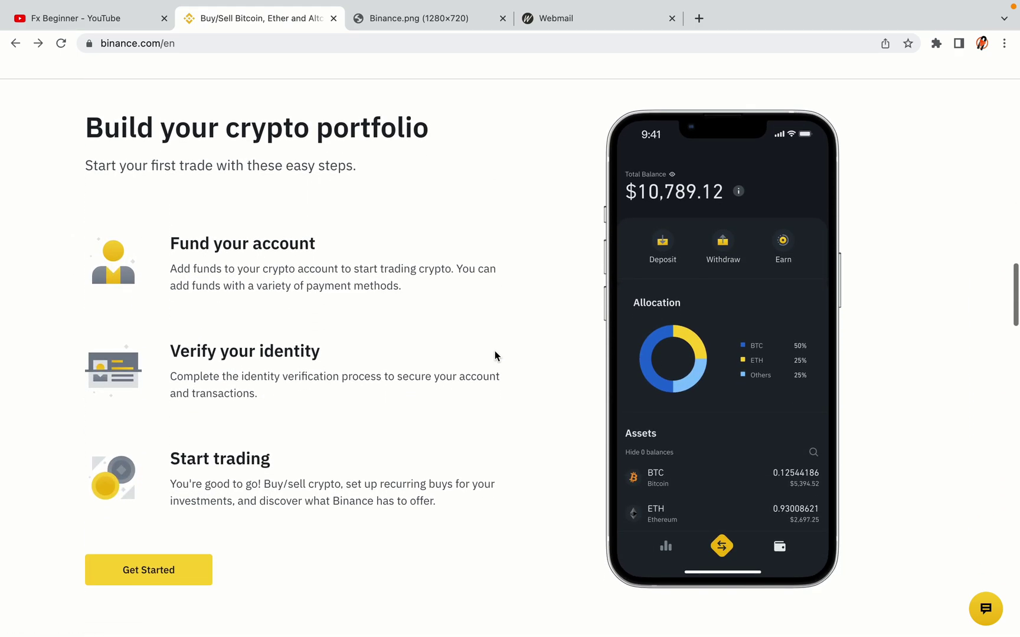
scroll(495, 356, down, 6)
scroll(495, 356, down, 3)
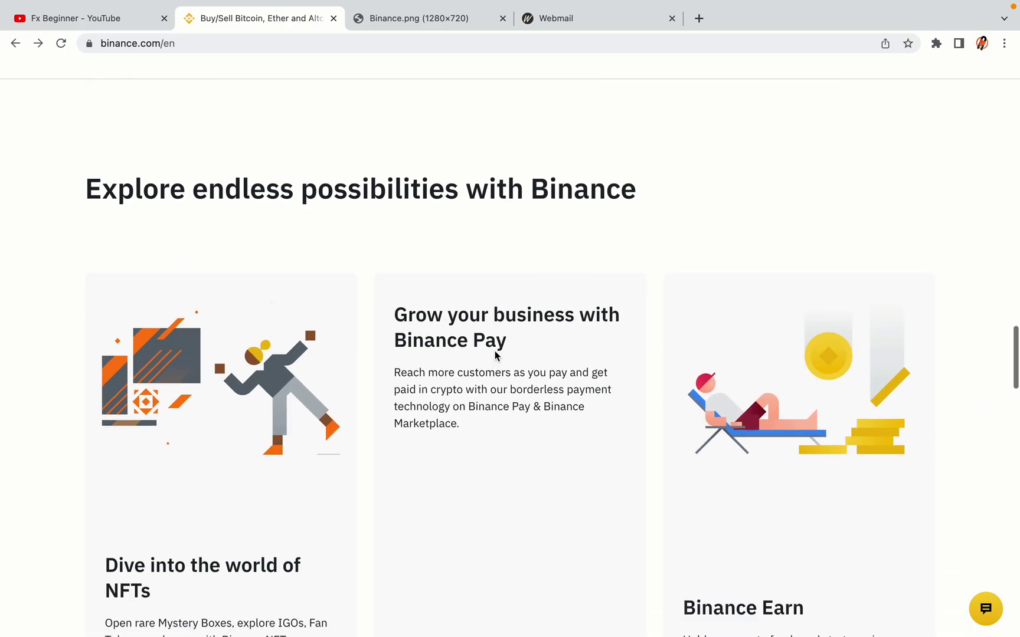
scroll(494, 356, down, 2)
scroll(495, 354, down, 6)
scroll(494, 352, down, 1)
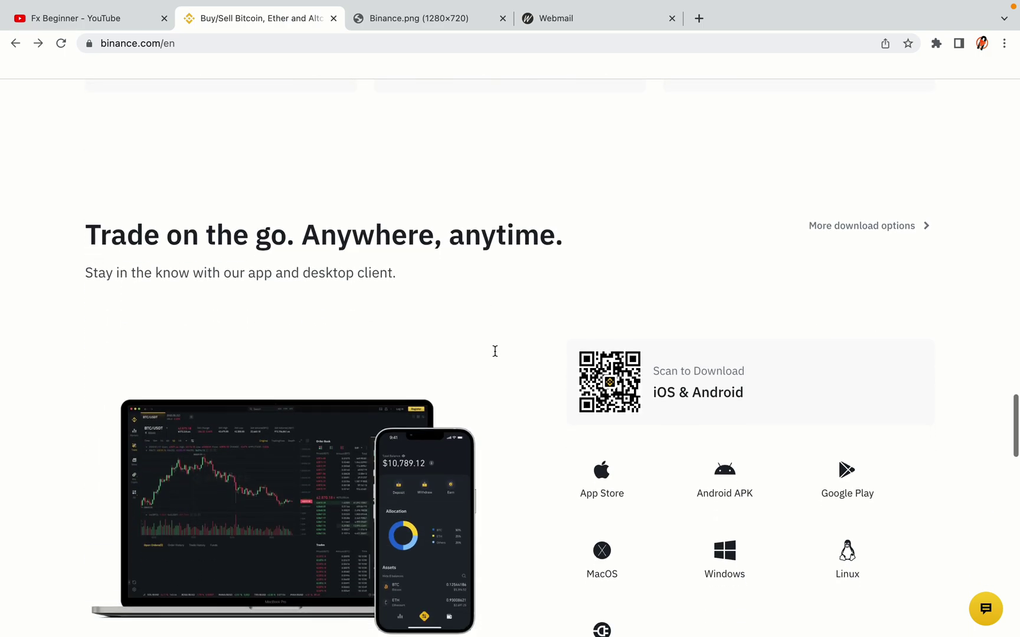
scroll(494, 351, down, 2)
scroll(494, 350, down, 7)
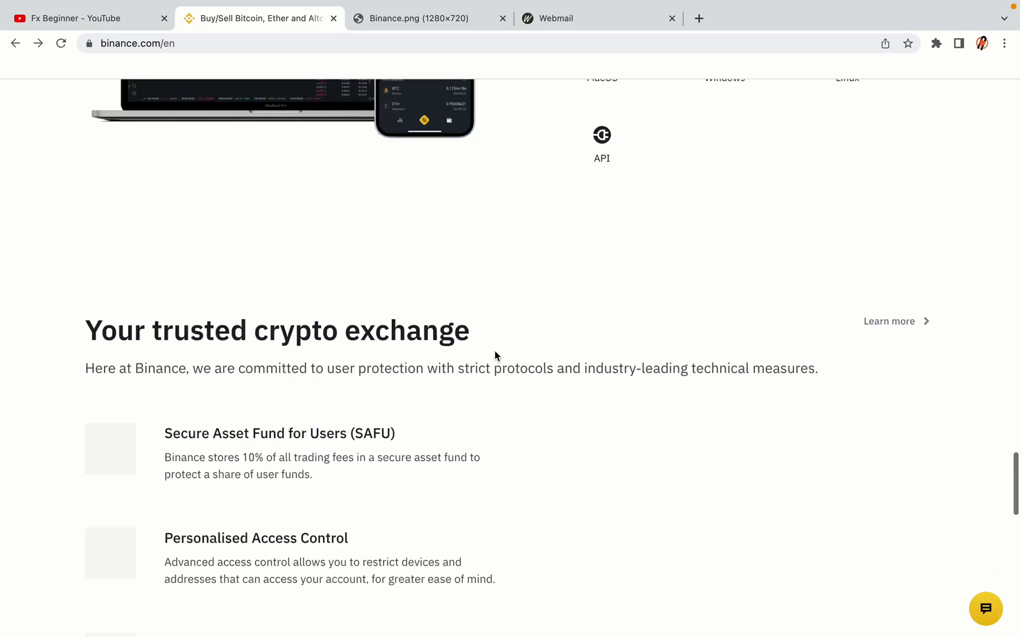
scroll(494, 354, down, 4)
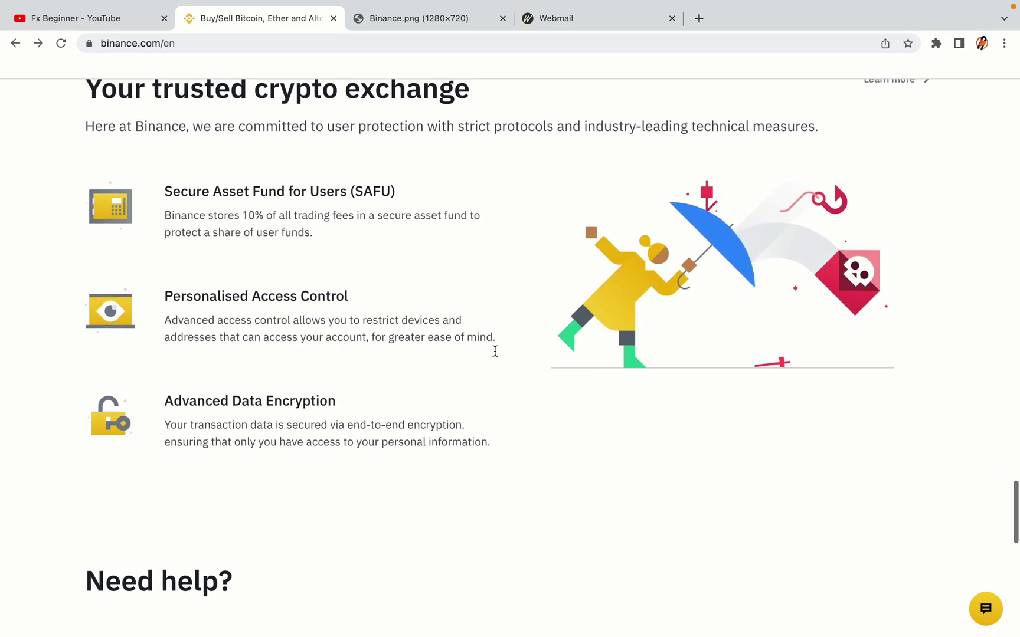
scroll(494, 350, down, 6)
scroll(494, 350, down, 1)
scroll(494, 350, down, 1)
scroll(494, 350, up, 20)
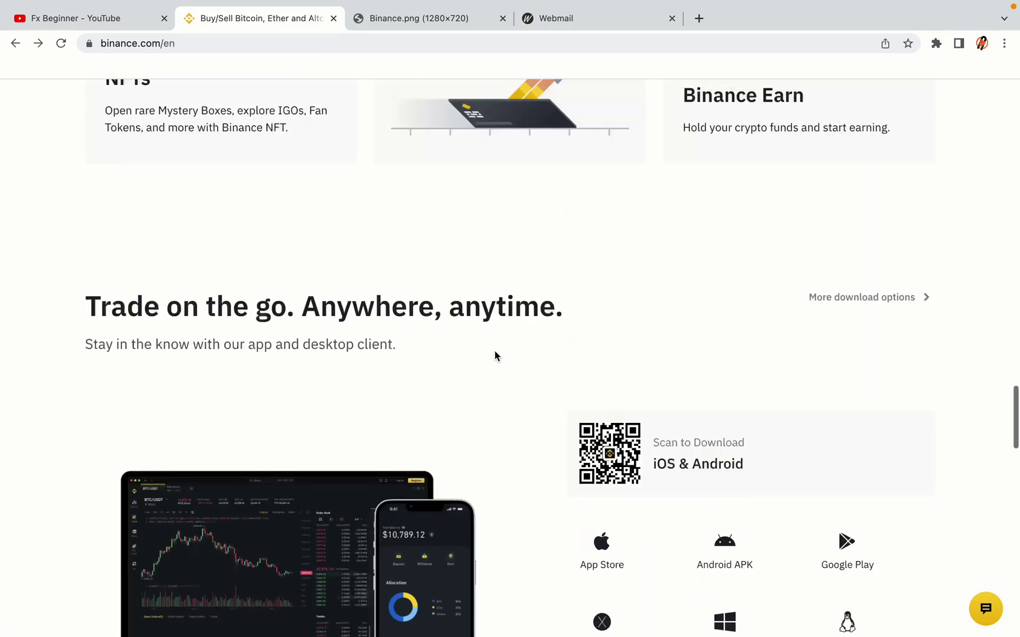
scroll(494, 353, up, 10)
scroll(494, 353, up, 5)
scroll(494, 353, up, 5)
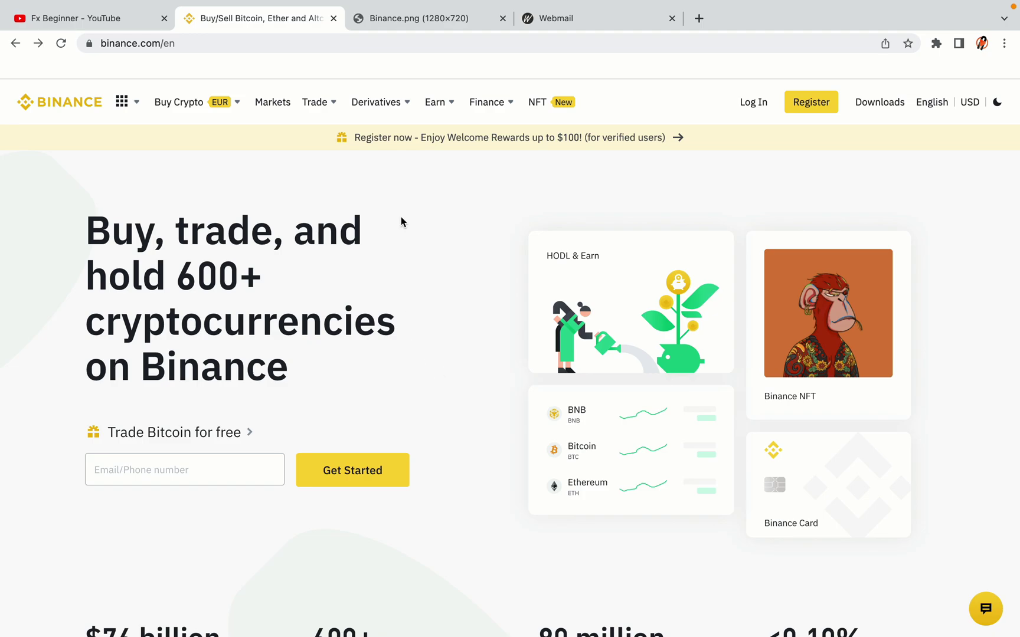
click(426, 18)
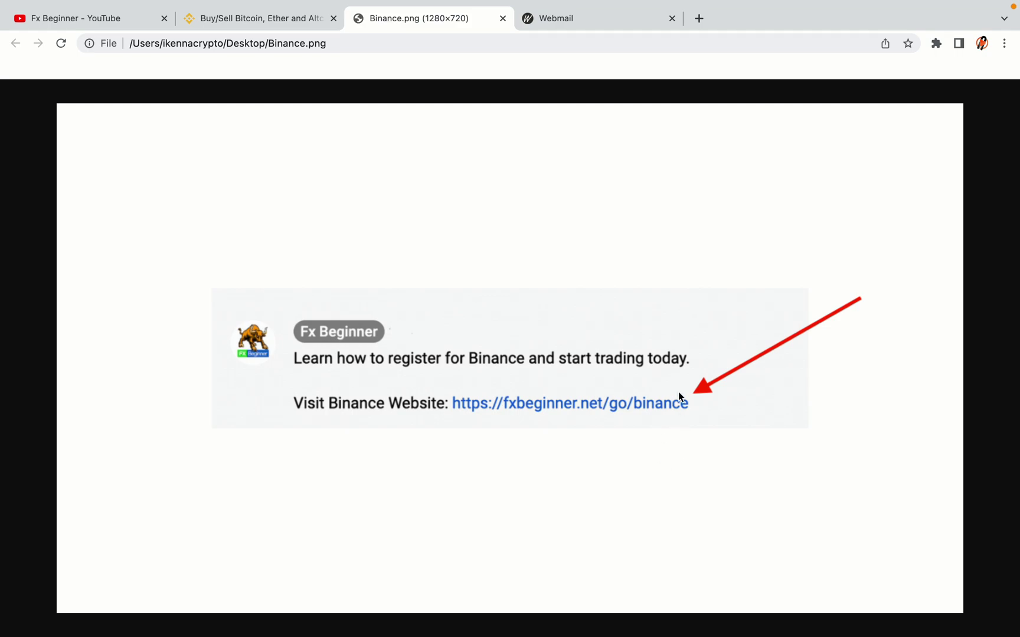
key(ctrl+shift+Tab)
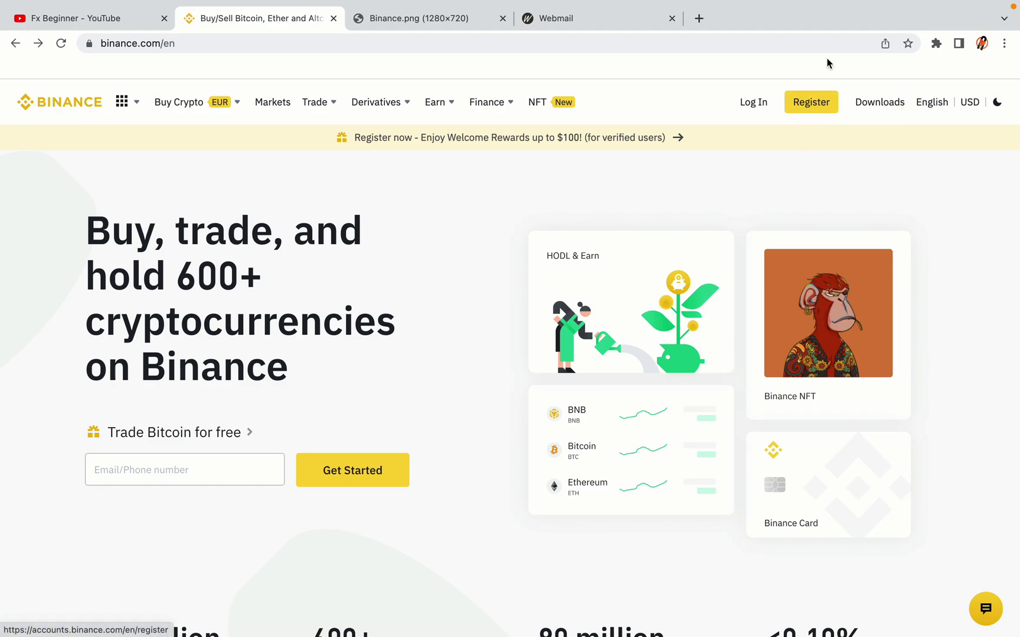
Step: Start a Binance registration and choose signing up with phone or email
click(820, 111)
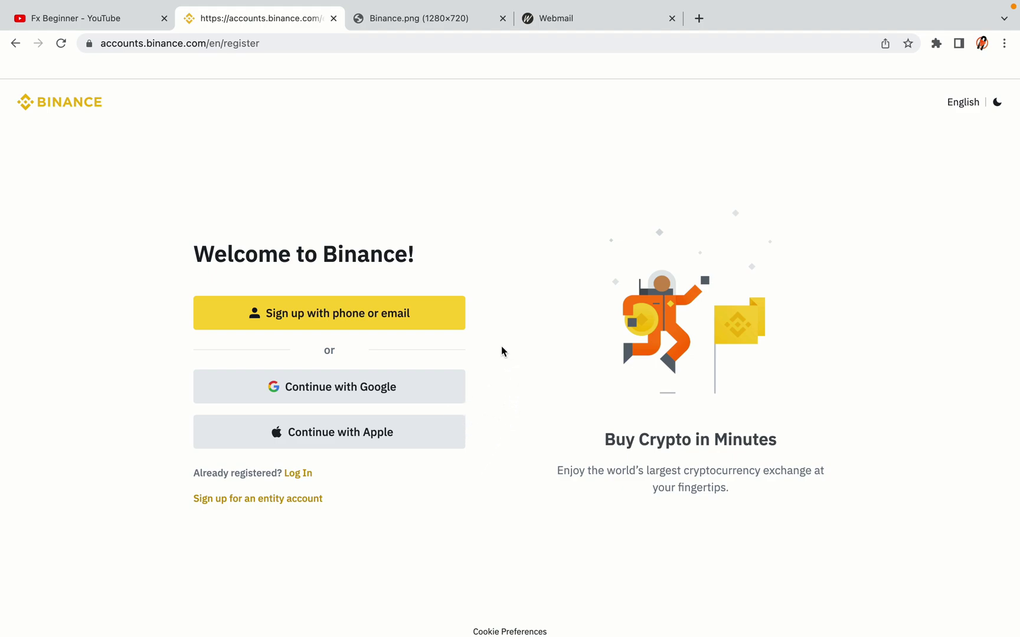
click(421, 325)
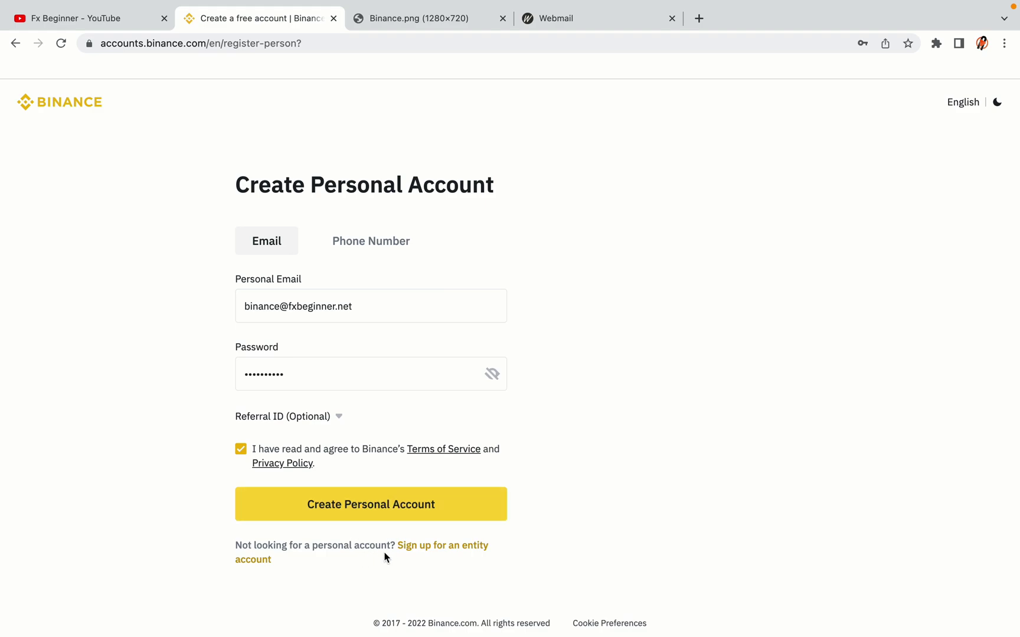
Step: Submit the completed personal account form and bring up the webmail inbox
click(389, 509)
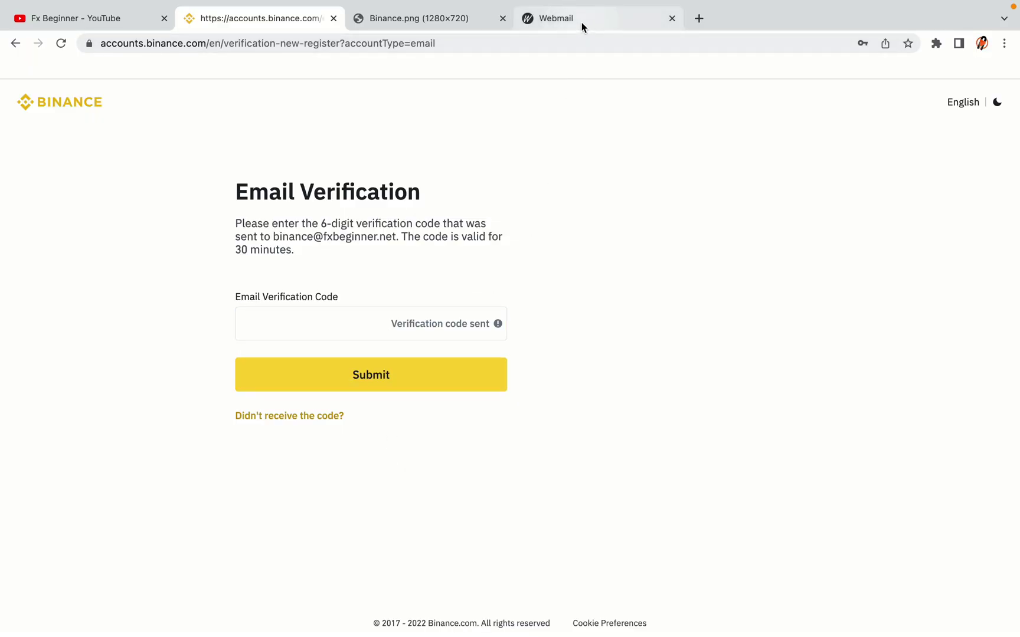
drag(582, 19, 413, 19)
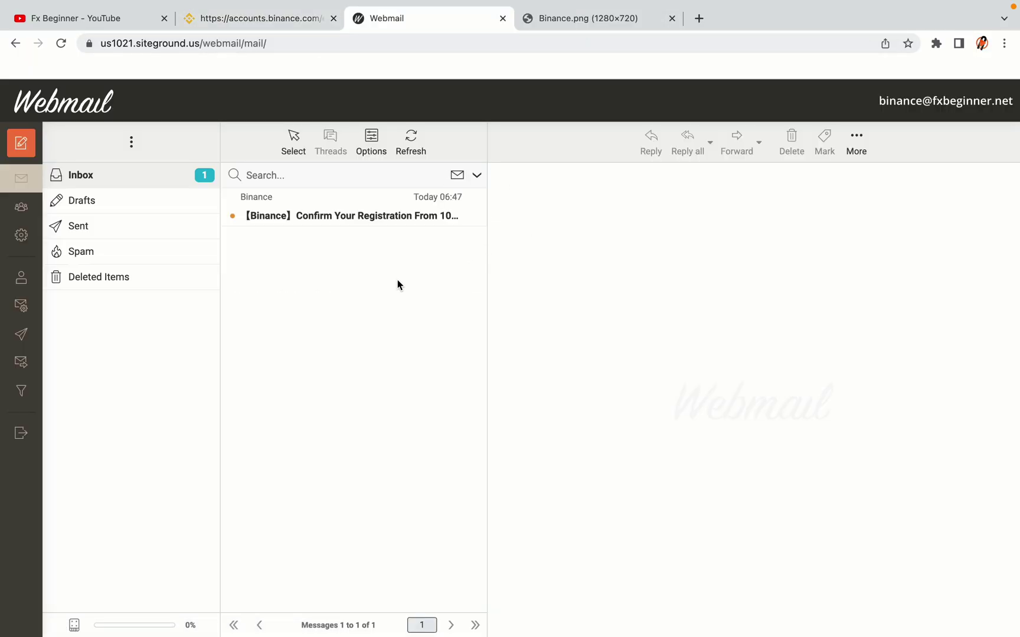
mouse_move(351, 207)
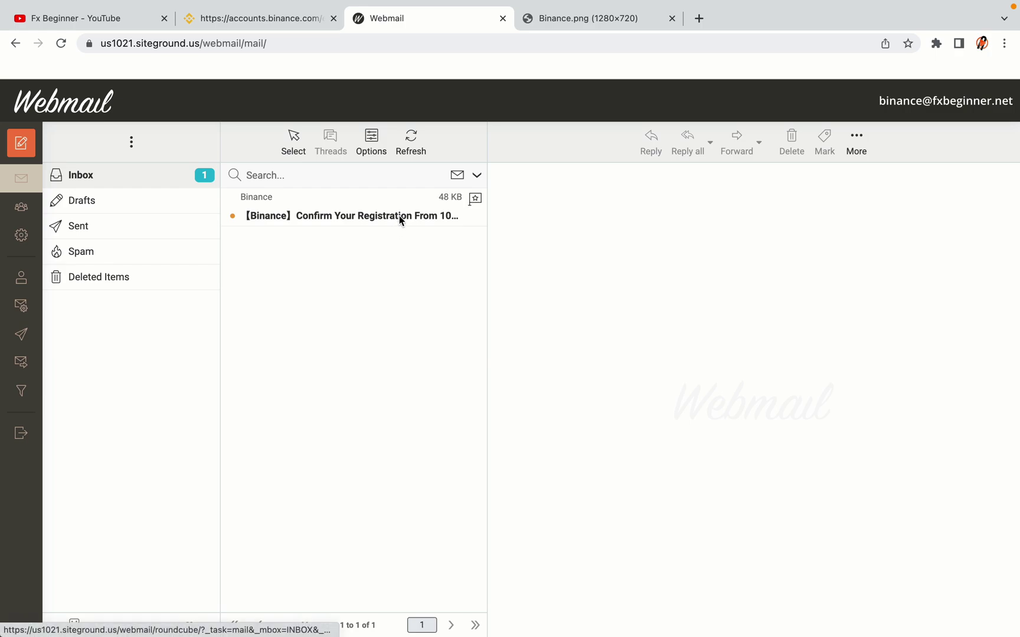
click(353, 215)
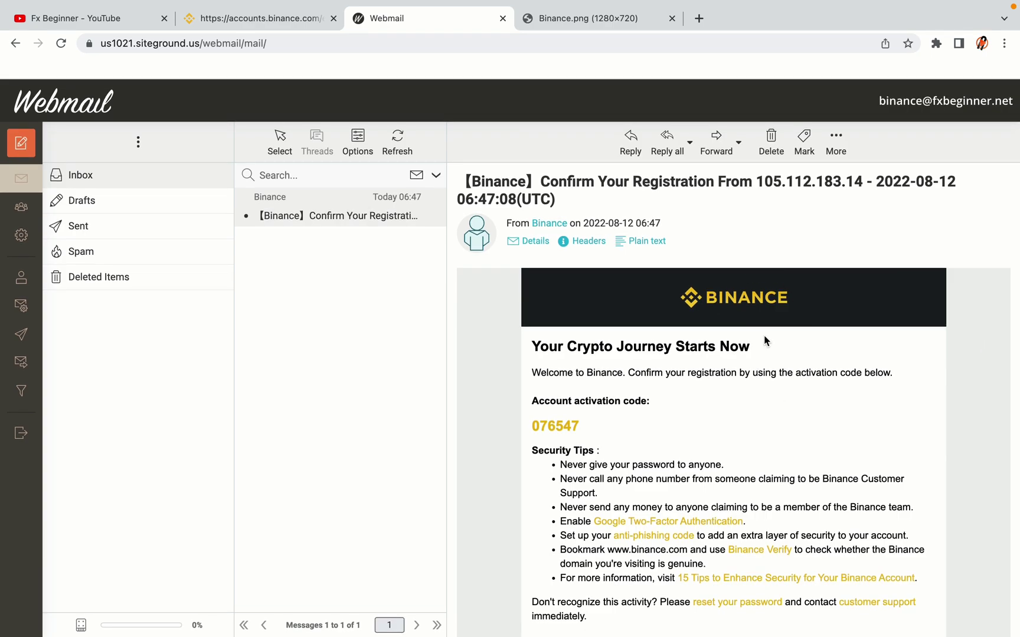
scroll(764, 339, down, 3)
scroll(764, 340, up, 1)
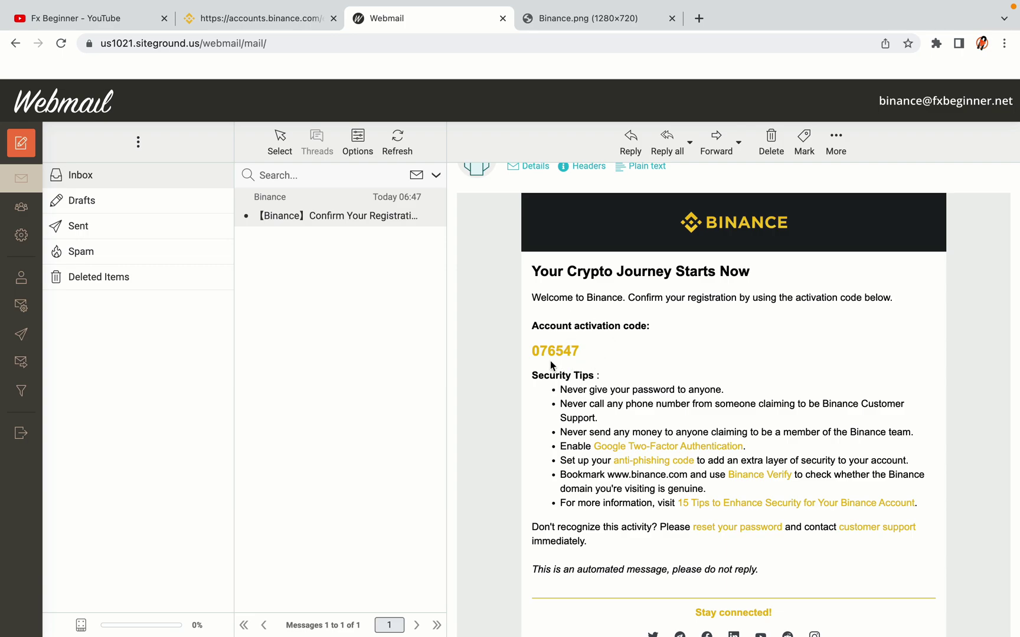
drag(531, 352, 579, 350)
click(583, 348)
drag(531, 352, 575, 350)
right_click(577, 350)
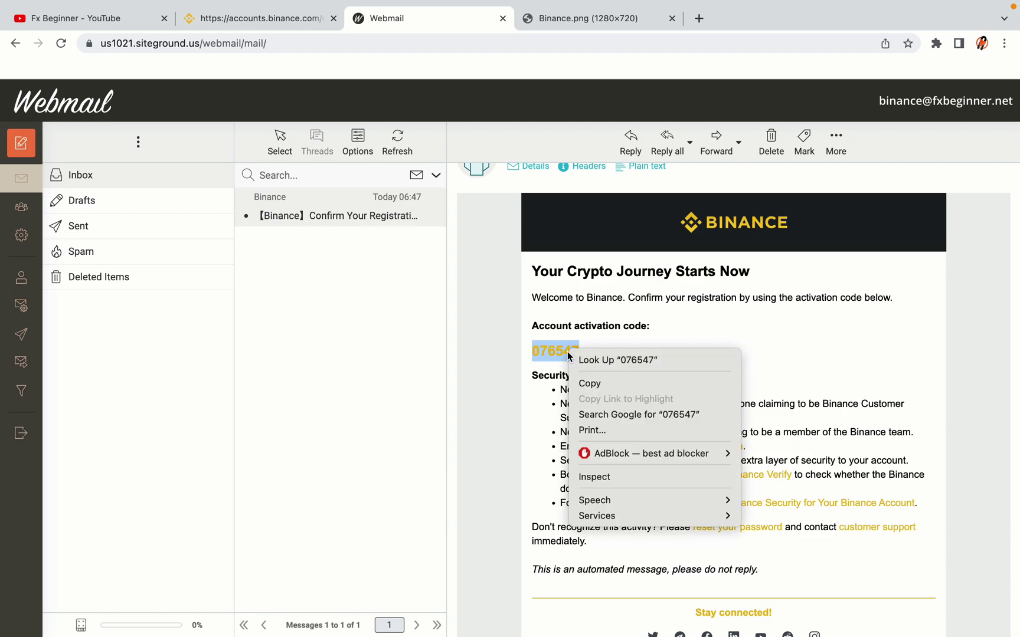
click(582, 378)
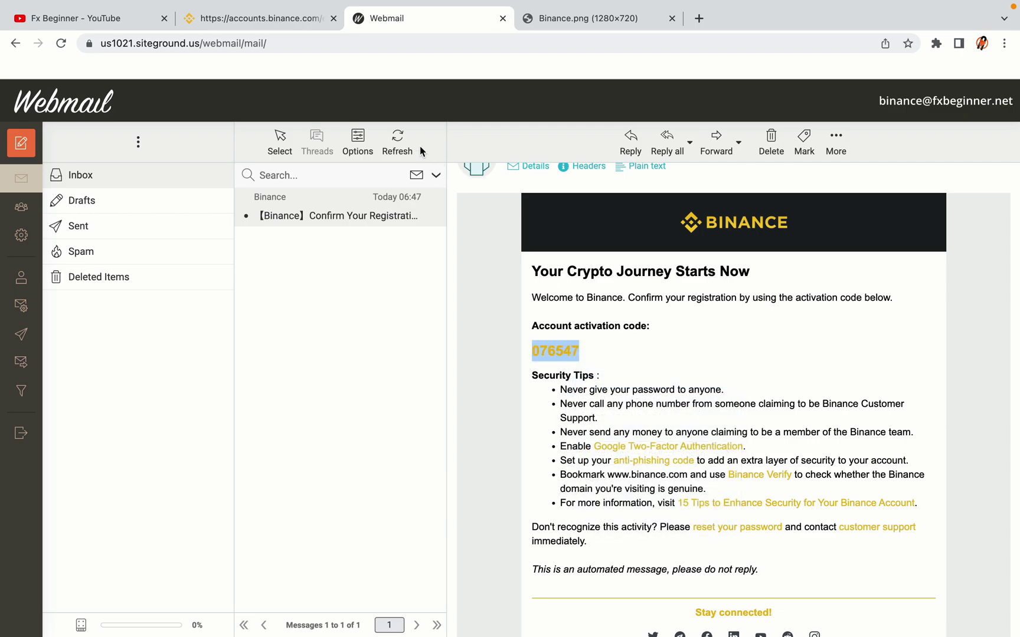
click(266, 20)
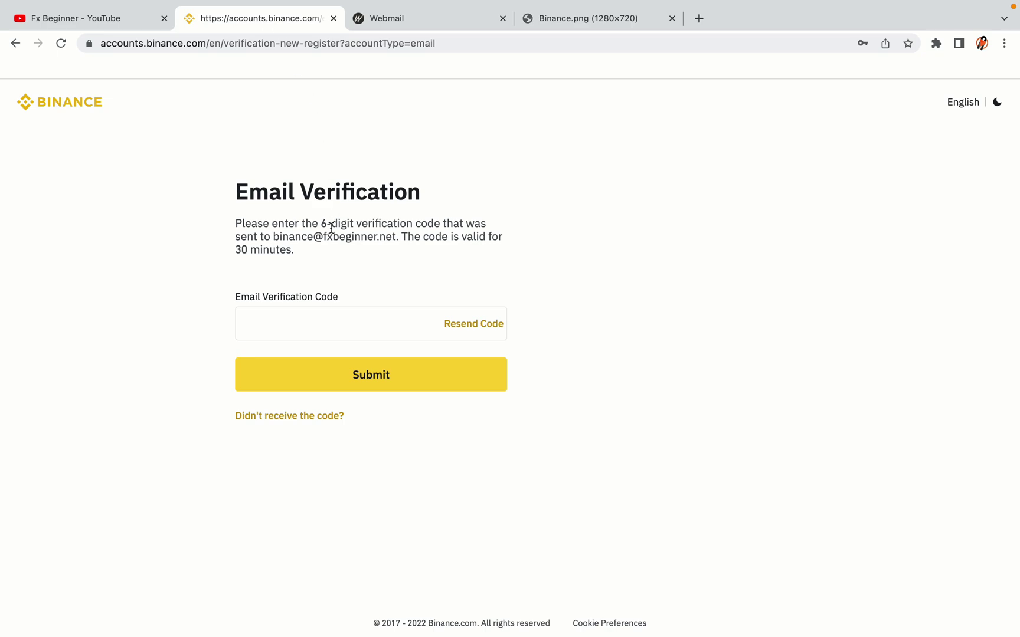
click(309, 320)
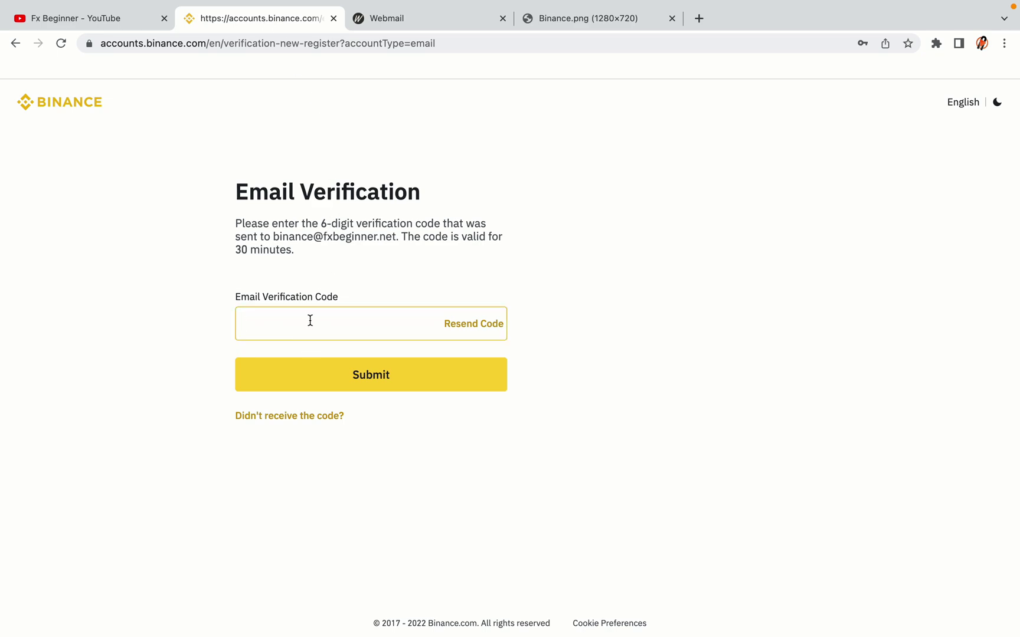
key(ctrl+v)
click(179, 302)
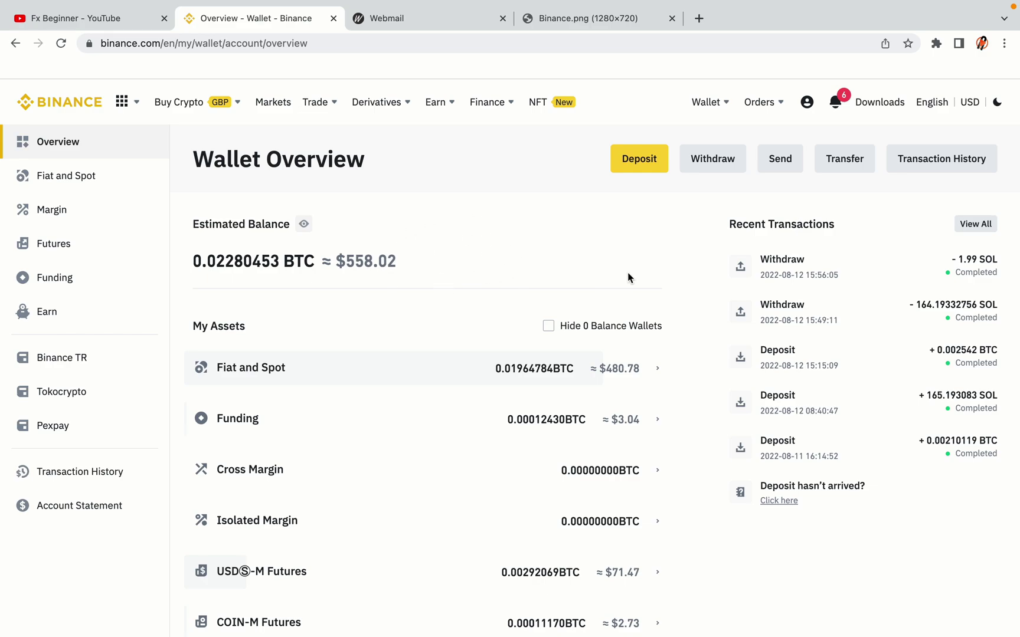
Step: Scroll the Wallet Overview asset list down to the NFT section and back to the top
scroll(628, 277, down, 1)
scroll(628, 277, down, 2)
scroll(628, 278, down, 2)
scroll(629, 279, down, 1)
scroll(629, 278, up, 1)
scroll(629, 278, up, 5)
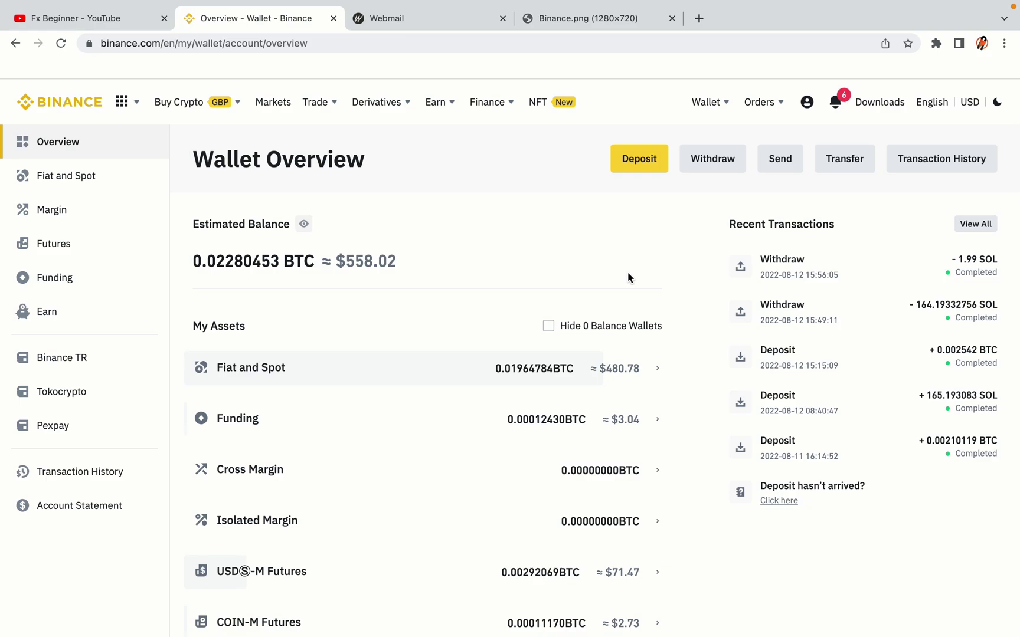